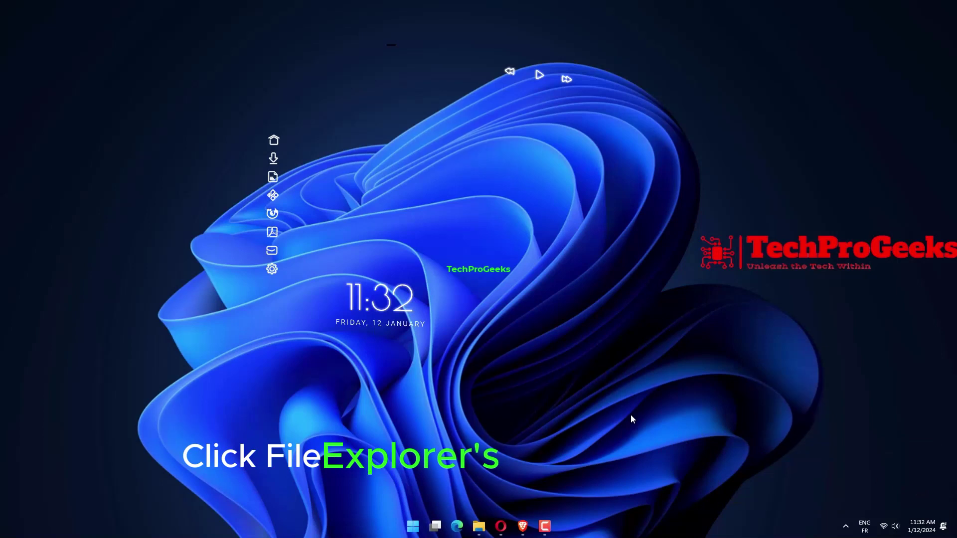
Inspect the Razer Synapse installer in Documents, then close the folder without acting on it.
{"action": "left_click", "coordinate": [483, 527]}
{"action": "left_click", "coordinate": [156, 172]}
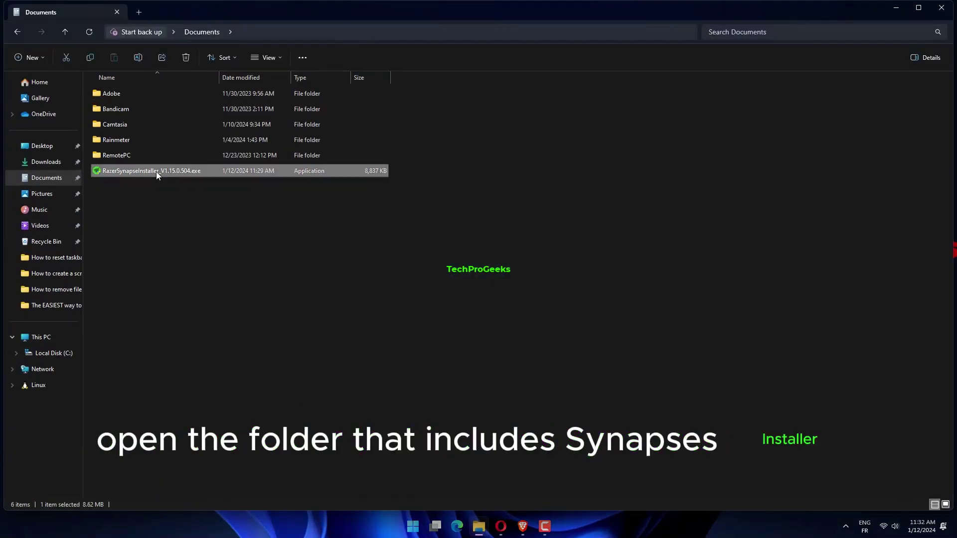
{"action": "right_click", "coordinate": [156, 171]}
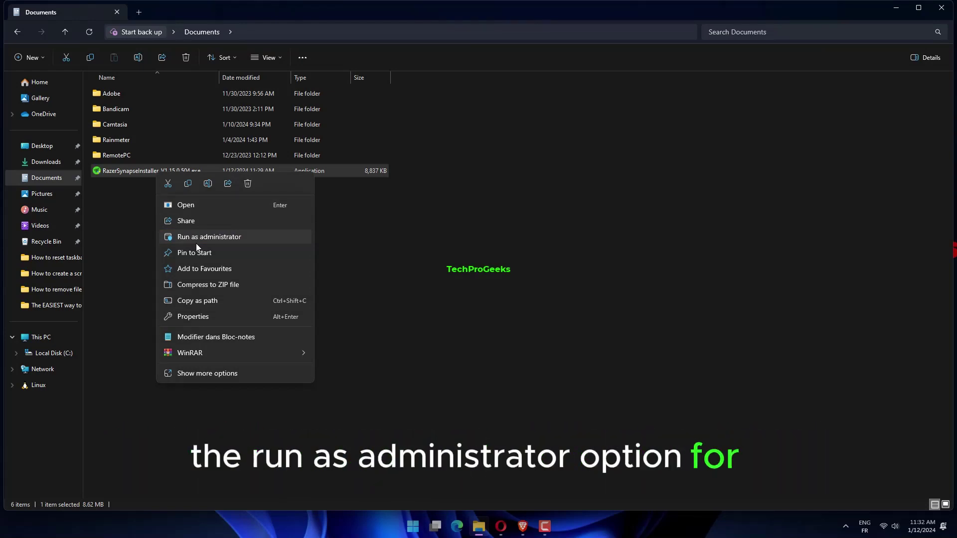
{"action": "left_click", "coordinate": [582, 290]}
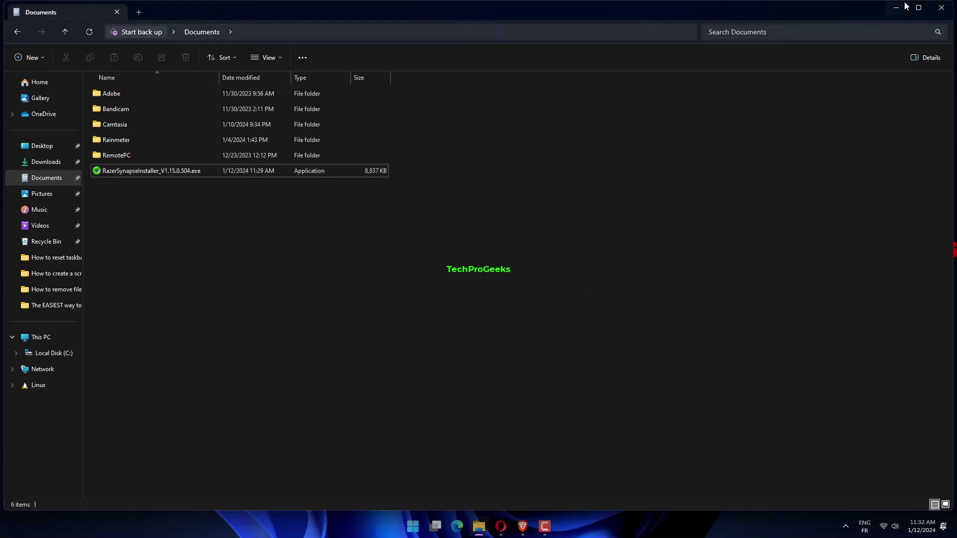
{"action": "left_click", "coordinate": [937, 8]}
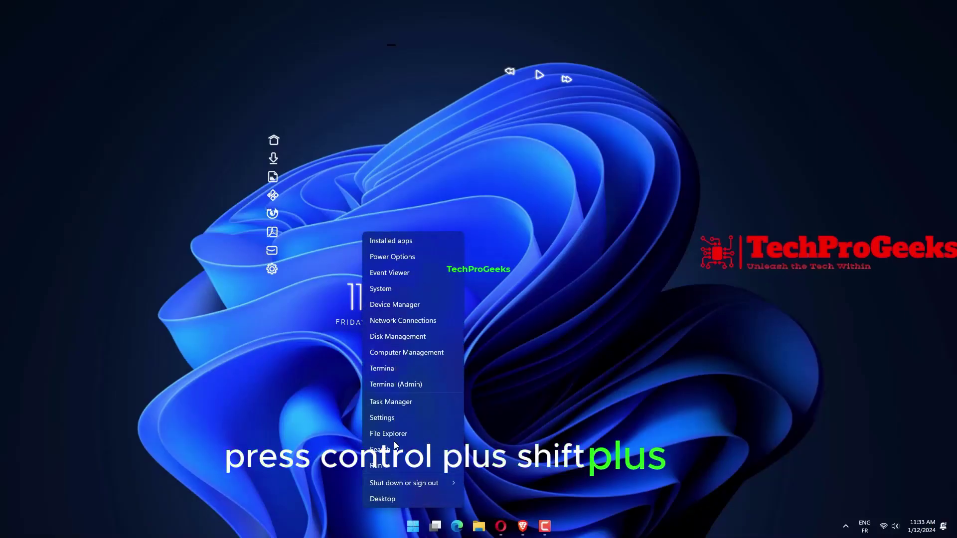
Find CCXProcess in Task Manager's process list and bring up its End task menu.
{"action": "left_click", "coordinate": [406, 402]}
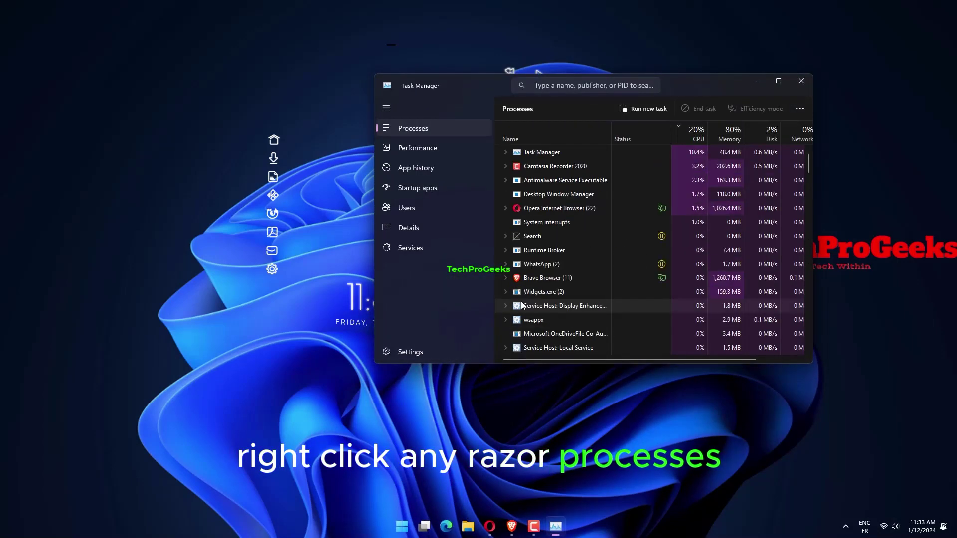
{"action": "scroll", "coordinate": [526, 310], "scroll_direction": "down", "scroll_amount": 5}
{"action": "left_click", "coordinate": [541, 353]}
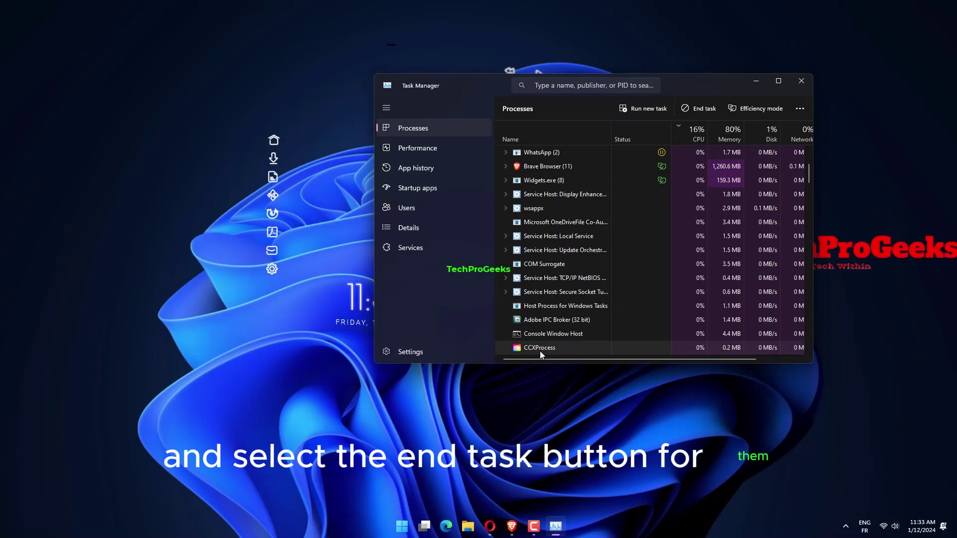
{"action": "right_click", "coordinate": [537, 353]}
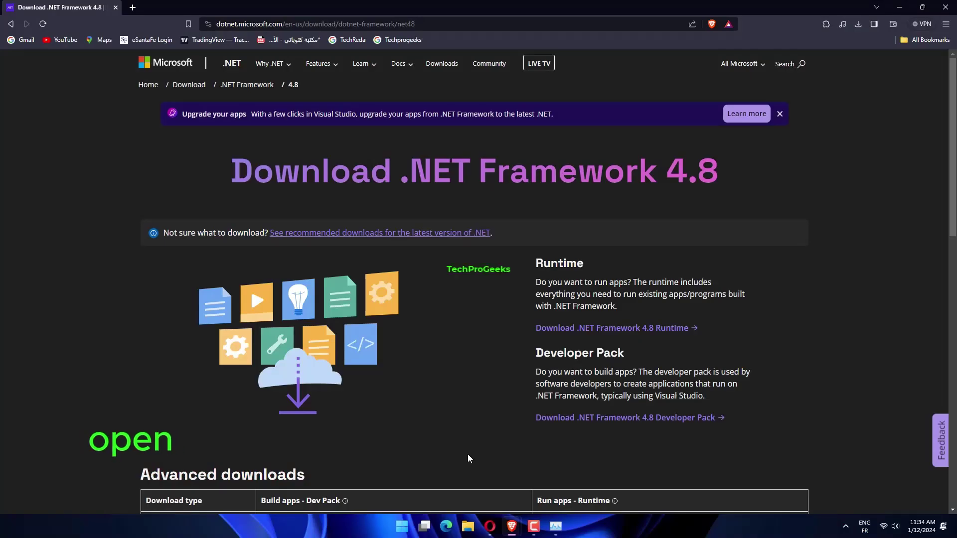
Save the .NET Framework 4.8 runtime web installer, ndp48-web.exe, to Documents.
{"action": "scroll", "coordinate": [573, 353], "scroll_direction": "down", "scroll_amount": 3}
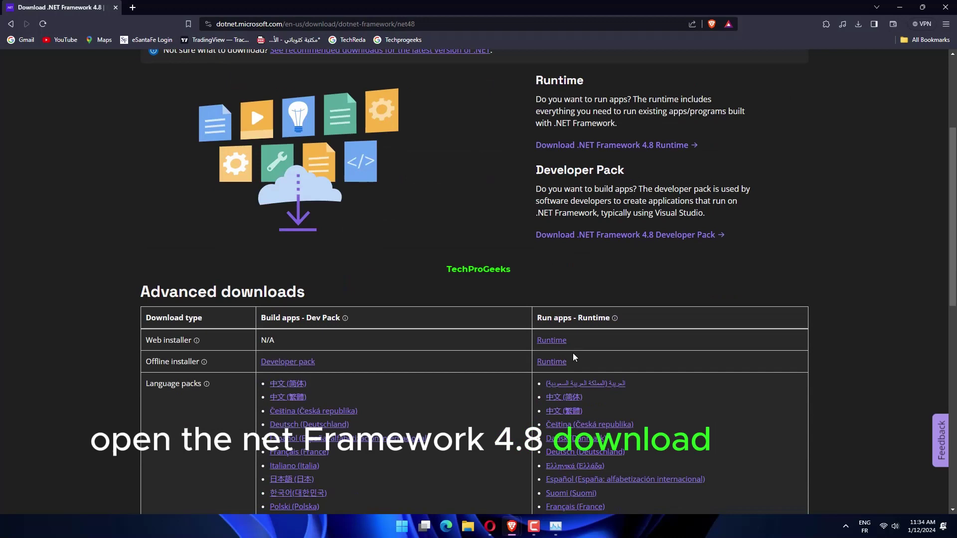
{"action": "scroll", "coordinate": [595, 293], "scroll_direction": "up", "scroll_amount": 3}
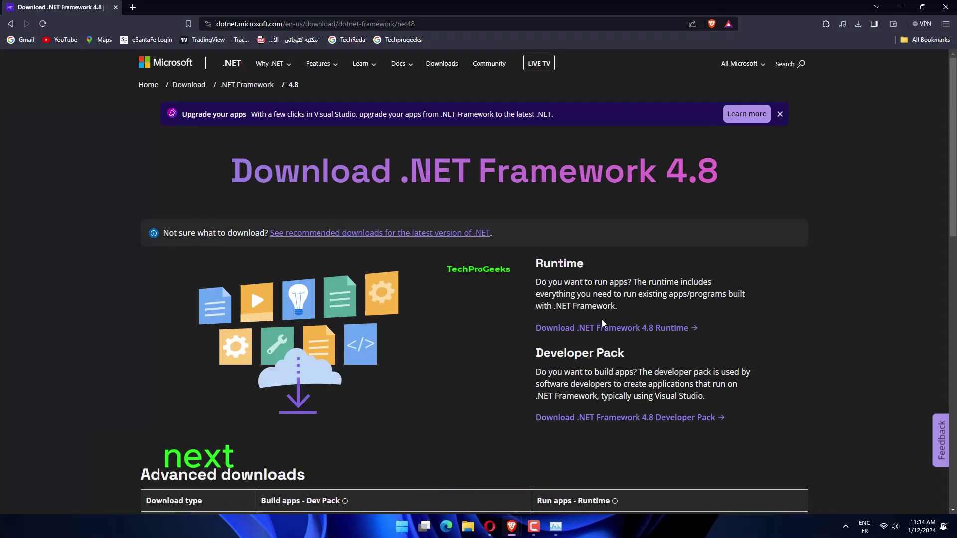
{"action": "scroll", "coordinate": [573, 326], "scroll_direction": "down", "scroll_amount": 3}
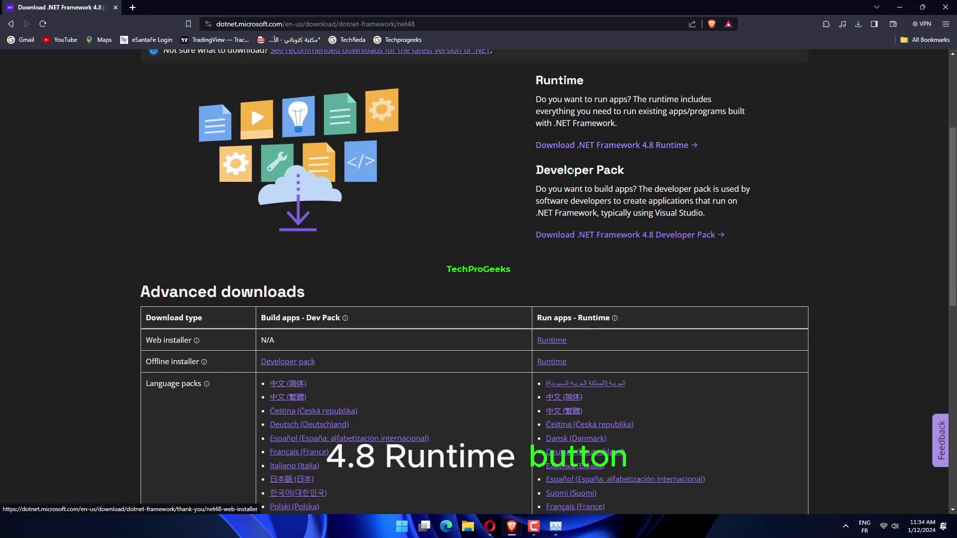
{"action": "left_click", "coordinate": [583, 150]}
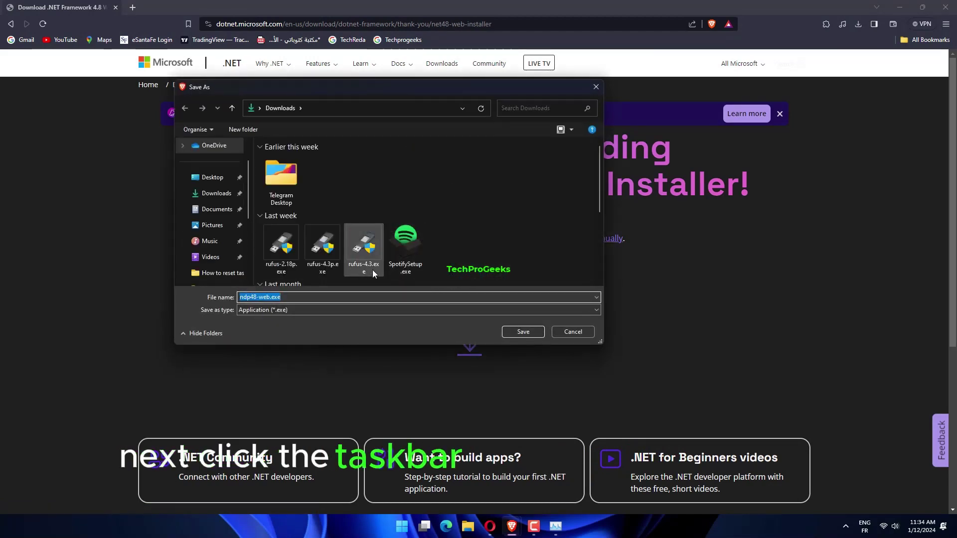
{"action": "left_click", "coordinate": [206, 209]}
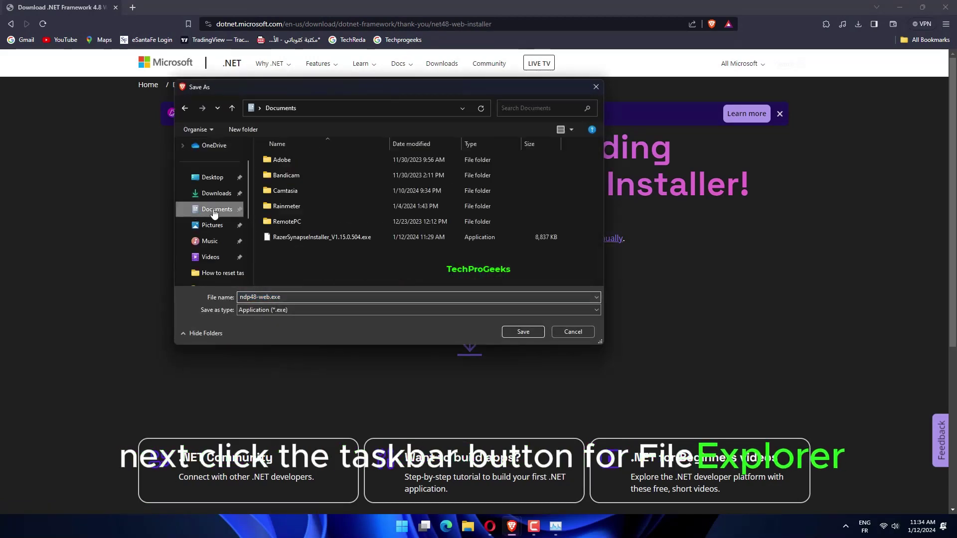
{"action": "left_click", "coordinate": [519, 333]}
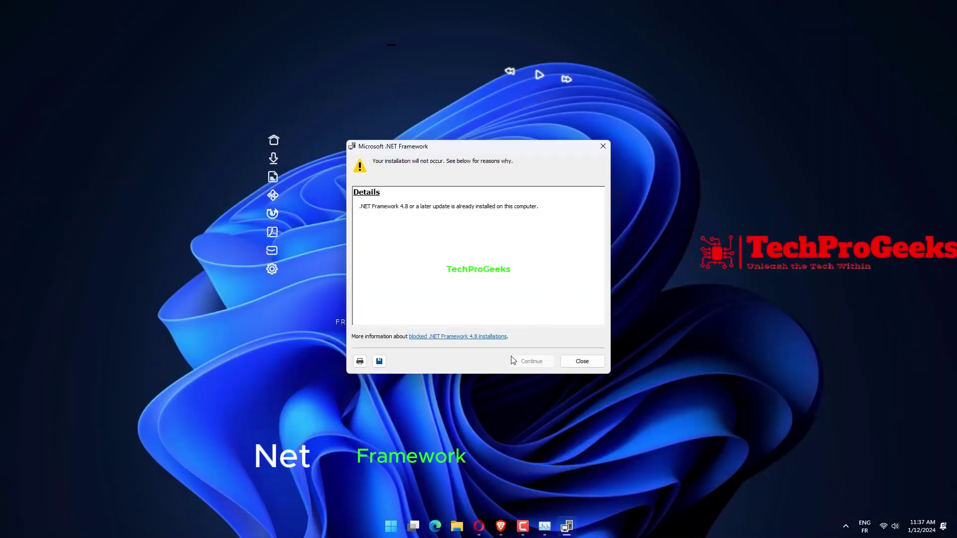
Close the installer notice stating .NET Framework 4.8 is already installed.
{"action": "left_click", "coordinate": [581, 362]}
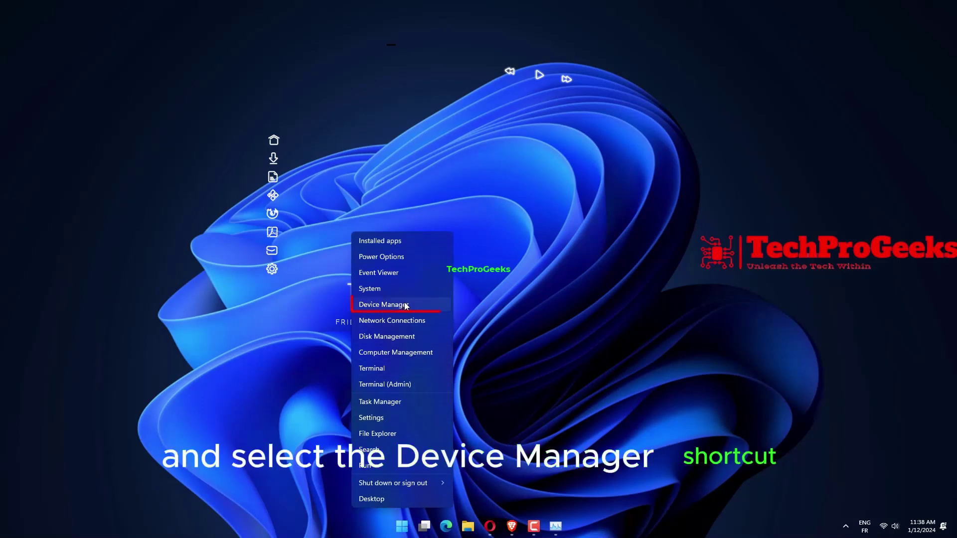
Start uninstalling Realtek Digital Output under Audio inputs and outputs, then cancel to keep it.
{"action": "left_click", "coordinate": [410, 305]}
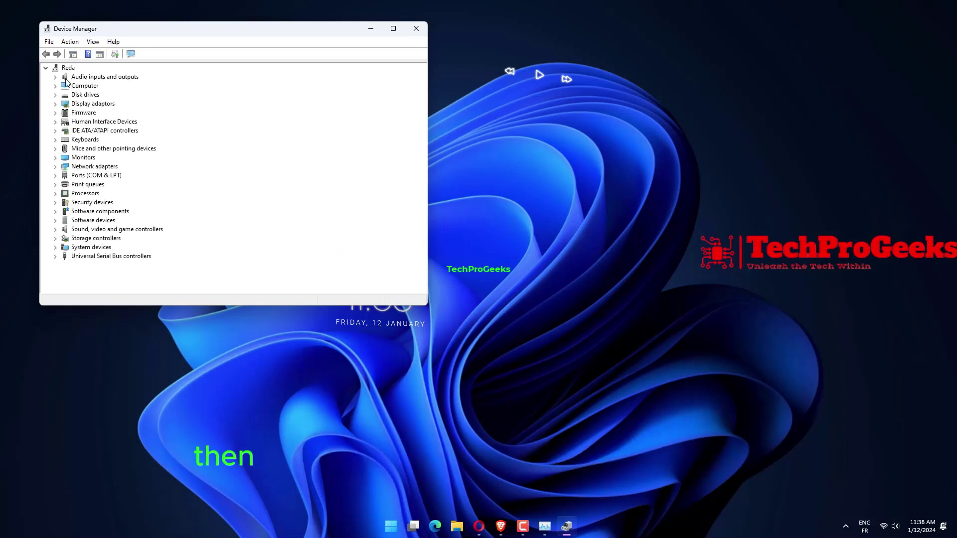
{"action": "left_click", "coordinate": [55, 76]}
{"action": "left_click", "coordinate": [97, 95]}
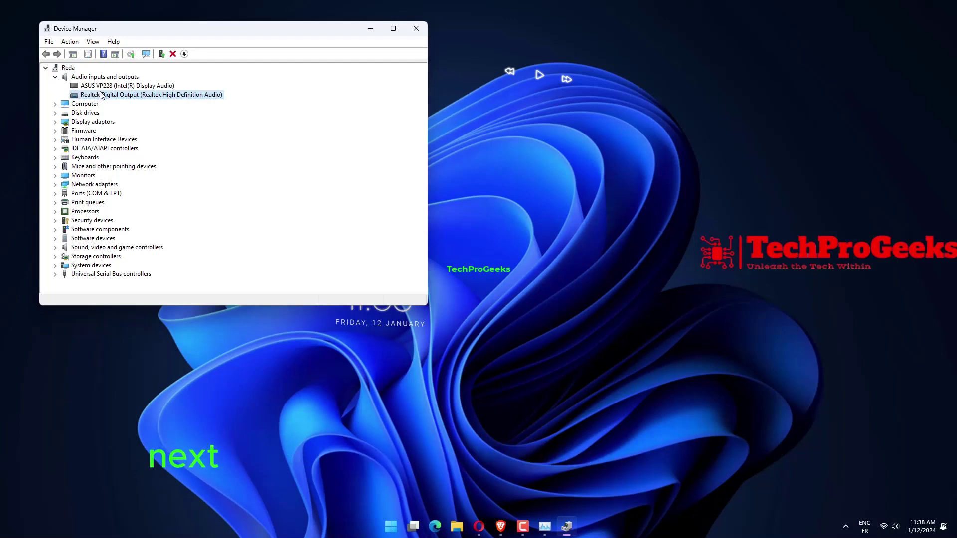
{"action": "right_click", "coordinate": [101, 94]}
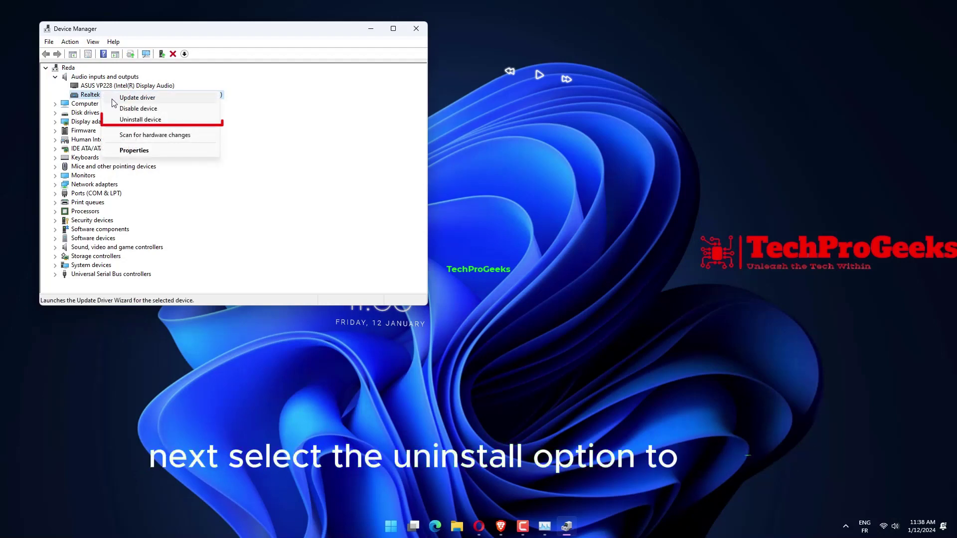
{"action": "left_click", "coordinate": [138, 120]}
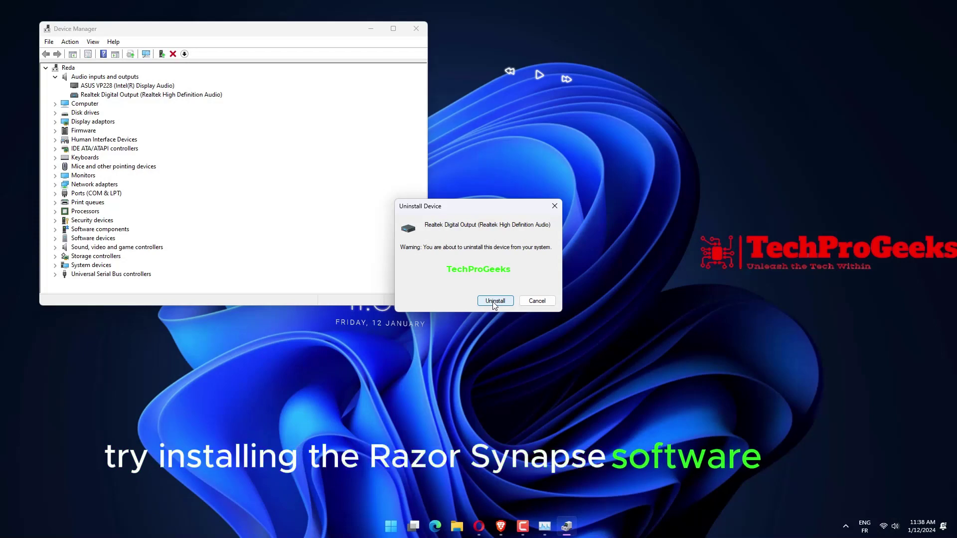
{"action": "left_click", "coordinate": [533, 302]}
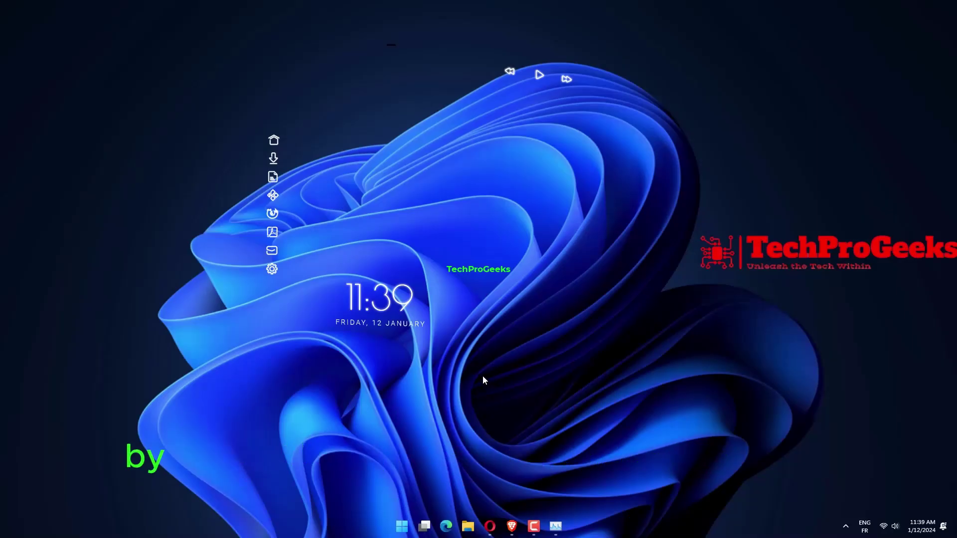
Run msconfig from the Run box to open System Configuration.
{"action": "key", "text": "super+r"}
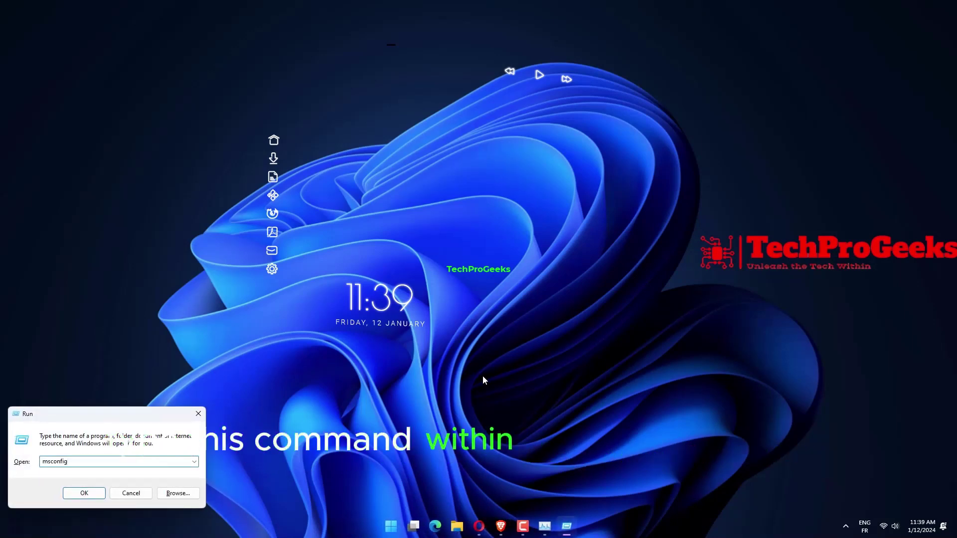
{"action": "key", "text": "Return"}
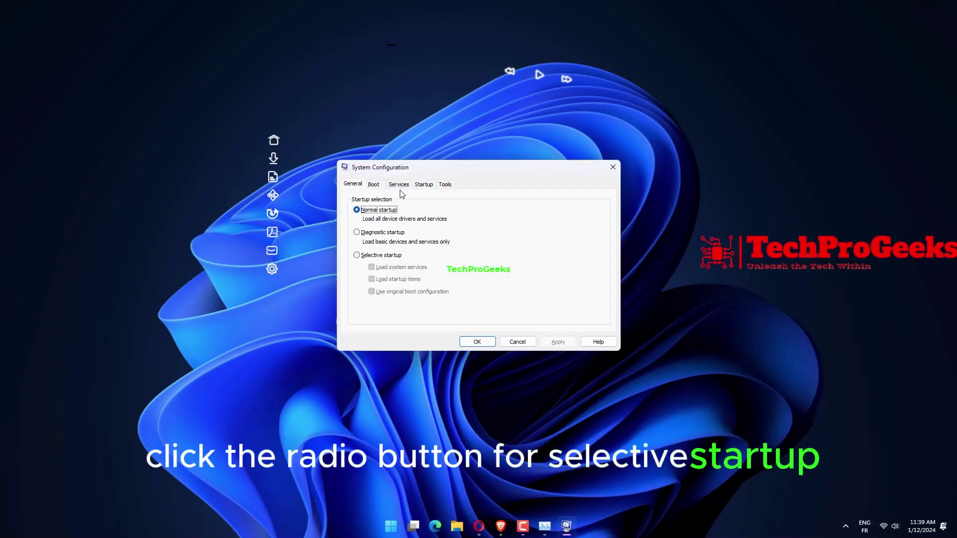
Scroll through the Services tab list, leaving every service enabled.
{"action": "left_click", "coordinate": [399, 189]}
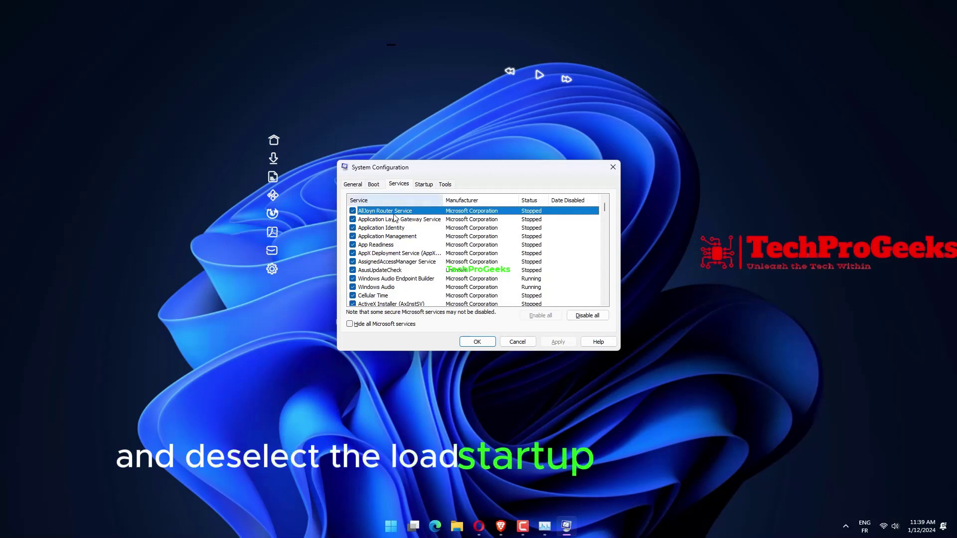
{"action": "scroll", "coordinate": [382, 282], "scroll_direction": "down", "scroll_amount": 3}
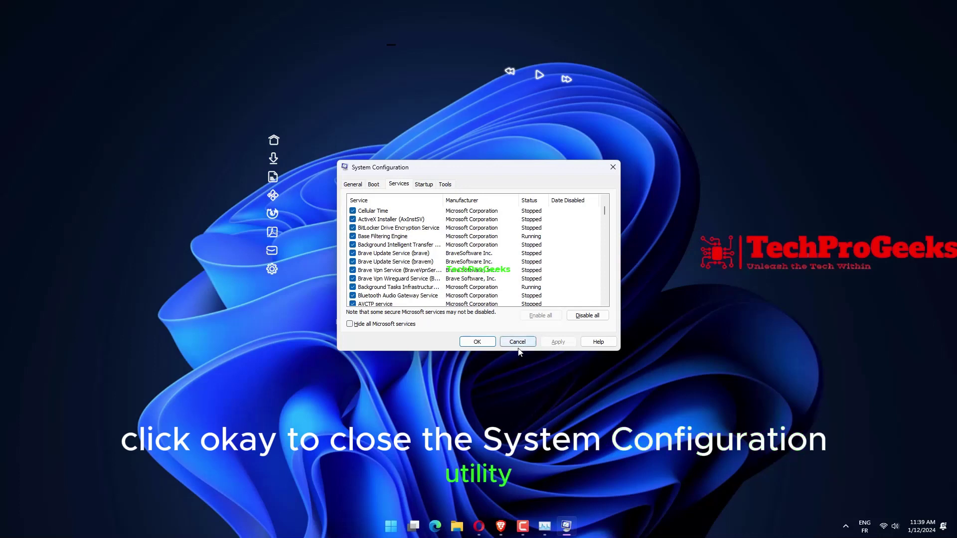
{"action": "left_click", "coordinate": [477, 342]}
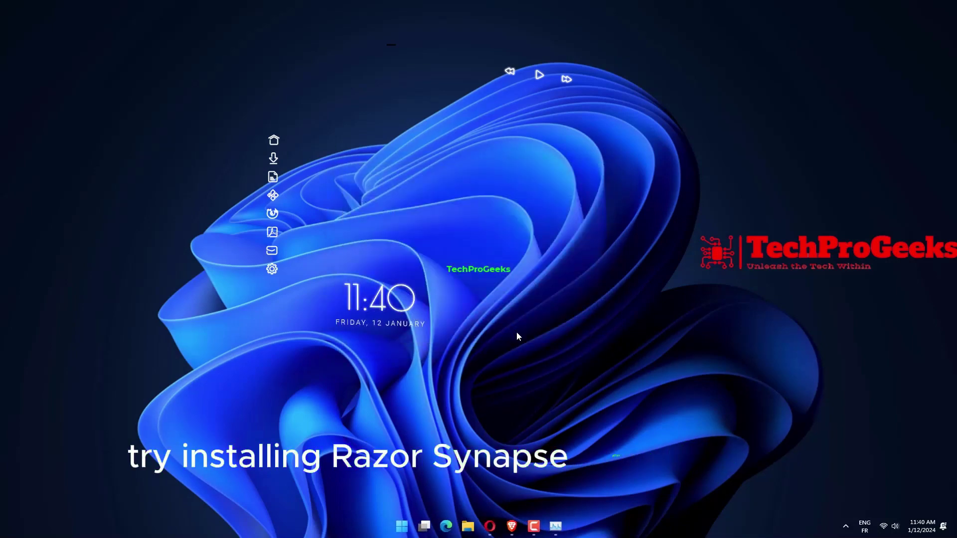